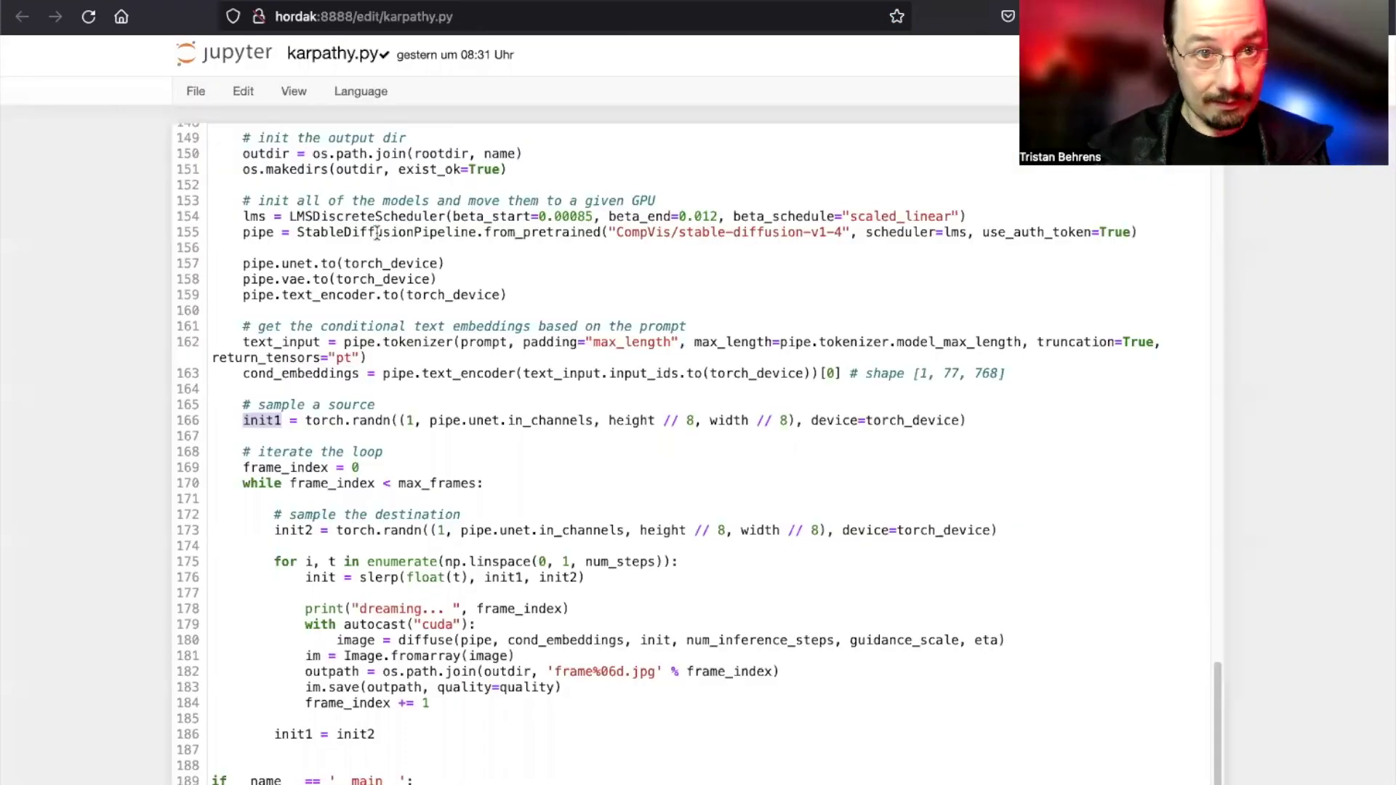
# - Scroll up and down through the current notebook to review its cells
pyautogui.scroll(10, 375, 233)
pyautogui.scroll(10, 376, 234)
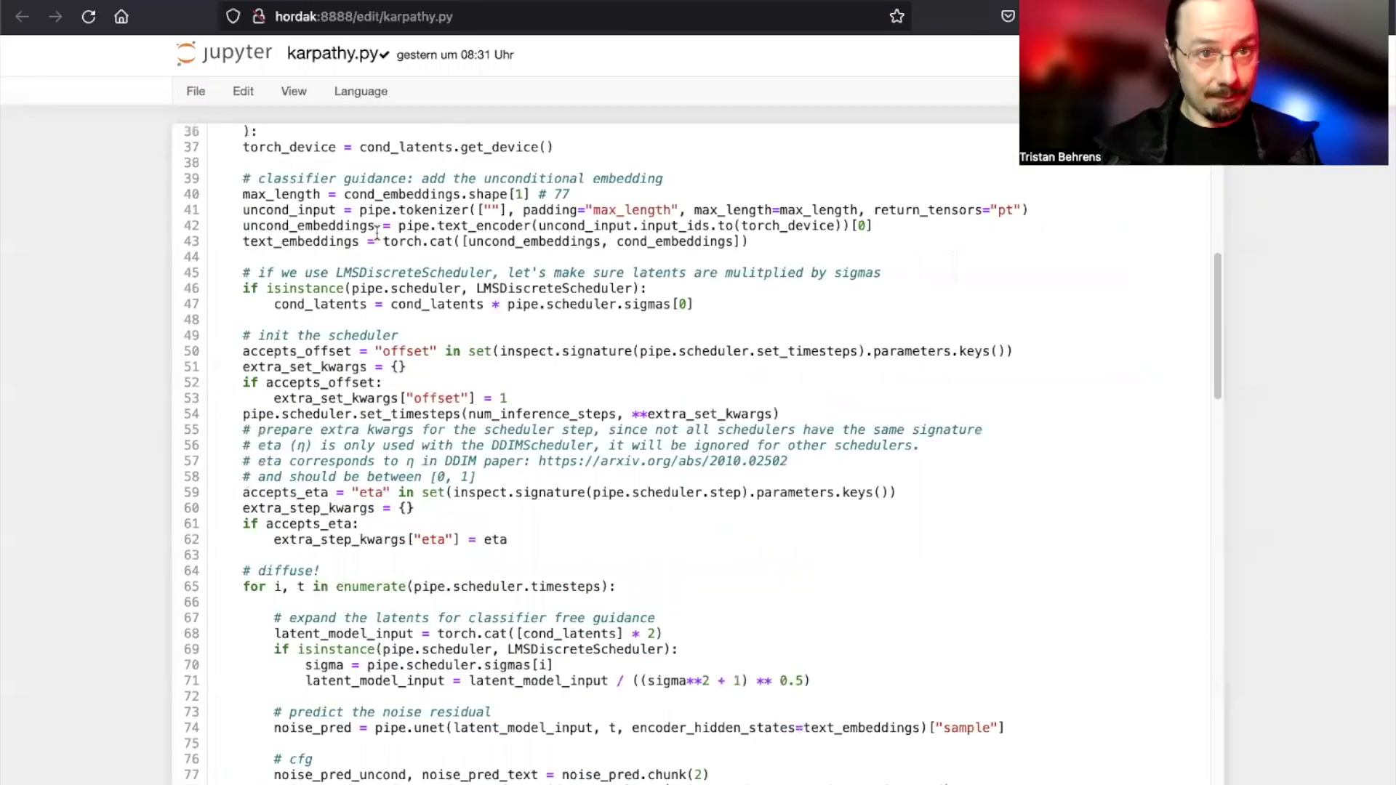
pyautogui.scroll(7, 377, 233)
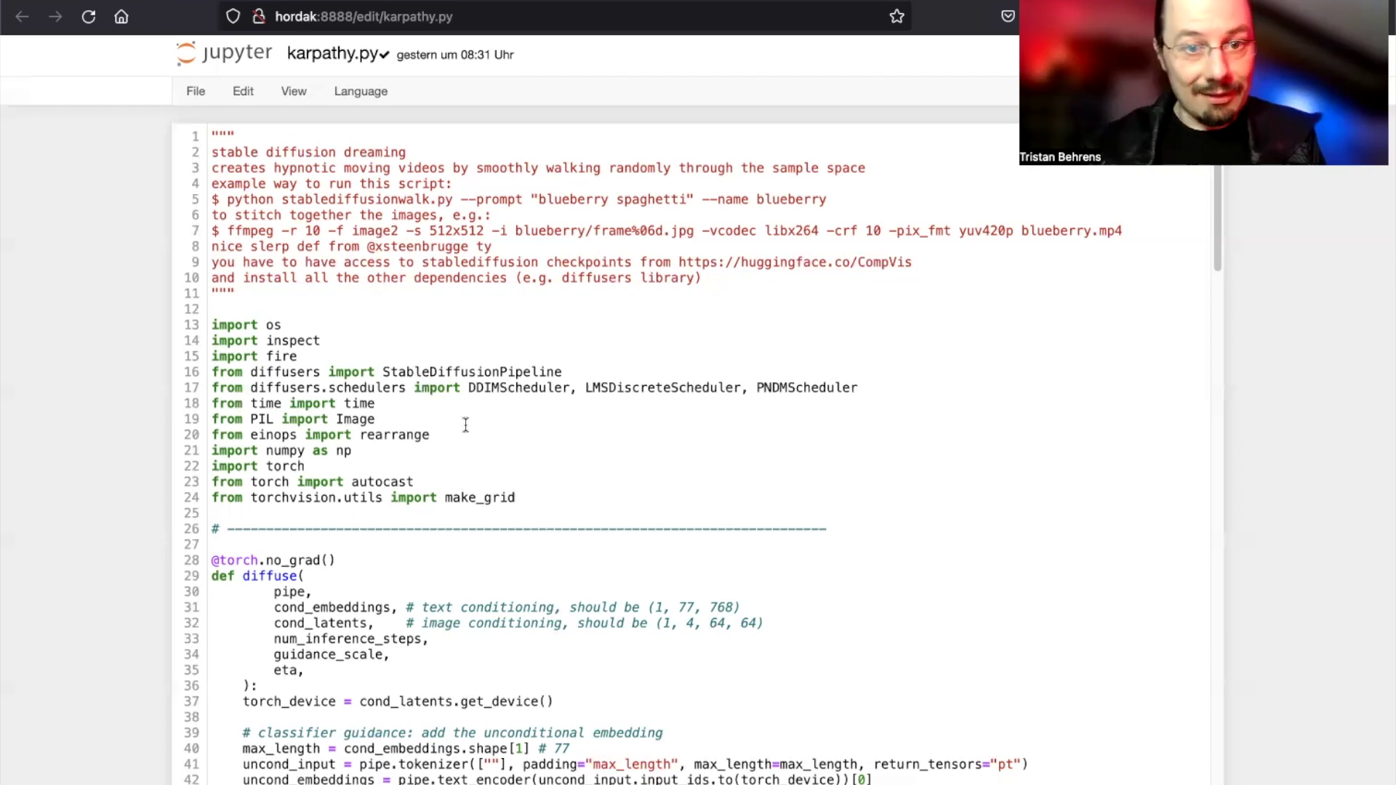
pyautogui.scroll(-5, 466, 425)
pyautogui.scroll(-8, 465, 425)
pyautogui.scroll(-20, 465, 424)
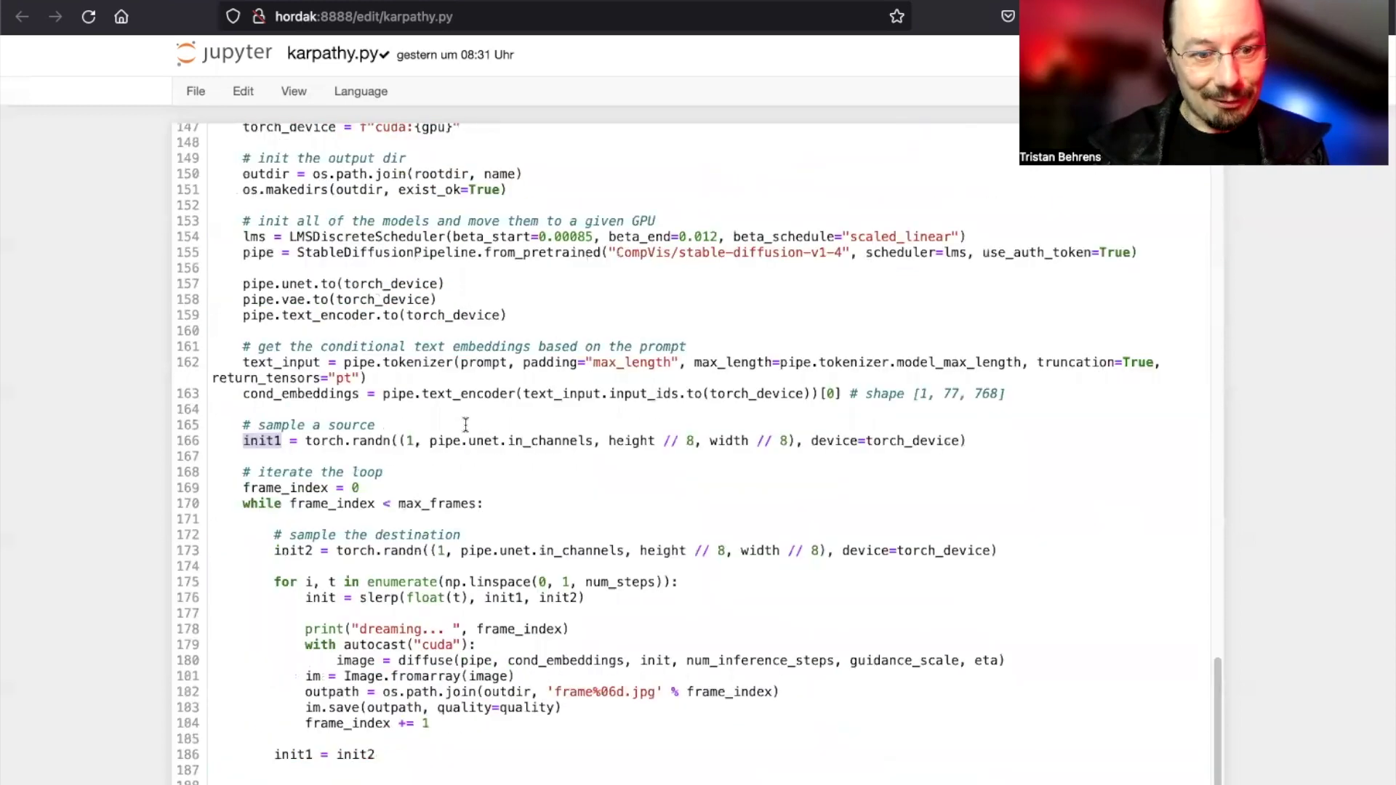
pyautogui.scroll(-1, 465, 426)
pyautogui.scroll(1, 465, 426)
pyautogui.scroll(5, 465, 426)
pyautogui.scroll(6, 466, 426)
pyautogui.scroll(7, 465, 424)
pyautogui.scroll(4, 465, 425)
pyautogui.scroll(1, 465, 425)
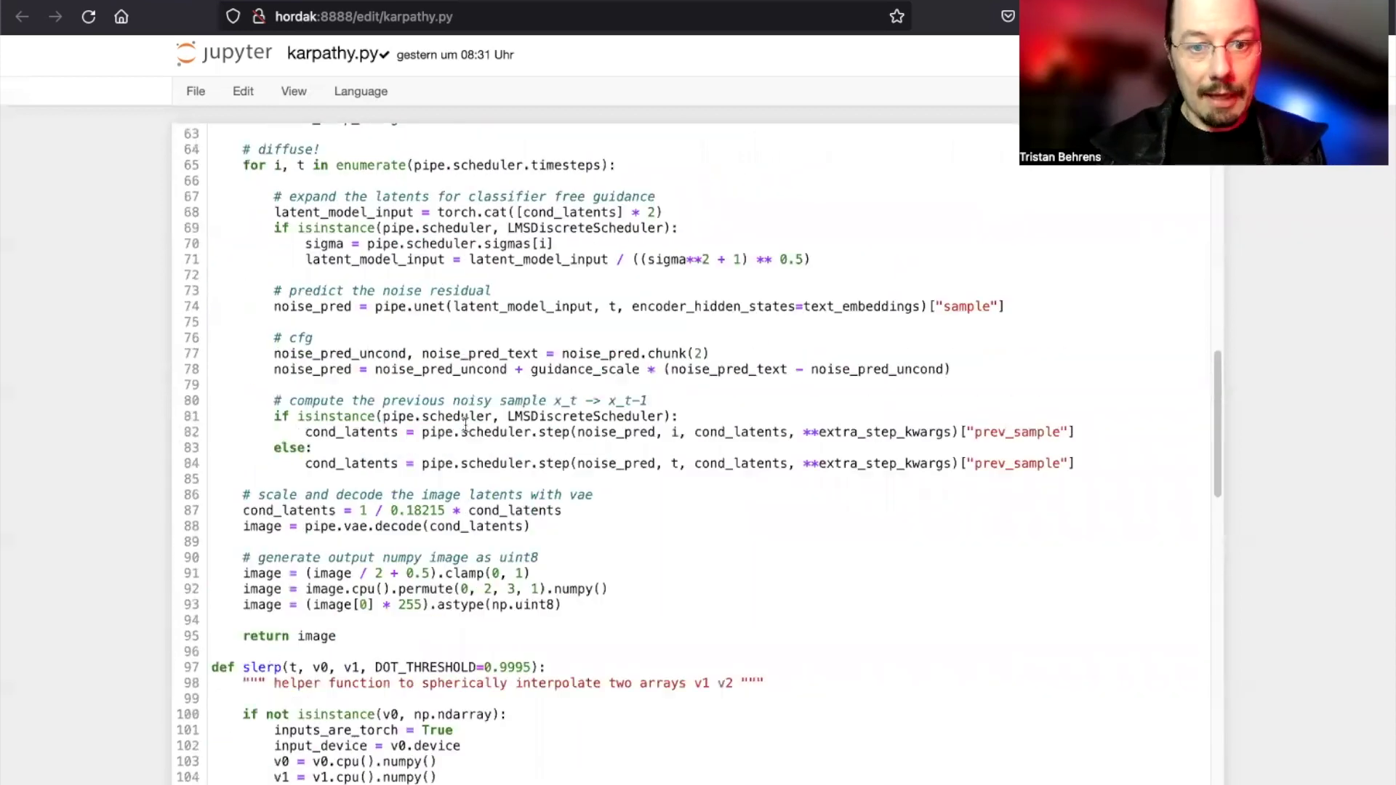
pyautogui.scroll(6, 465, 424)
pyautogui.scroll(1, 465, 424)
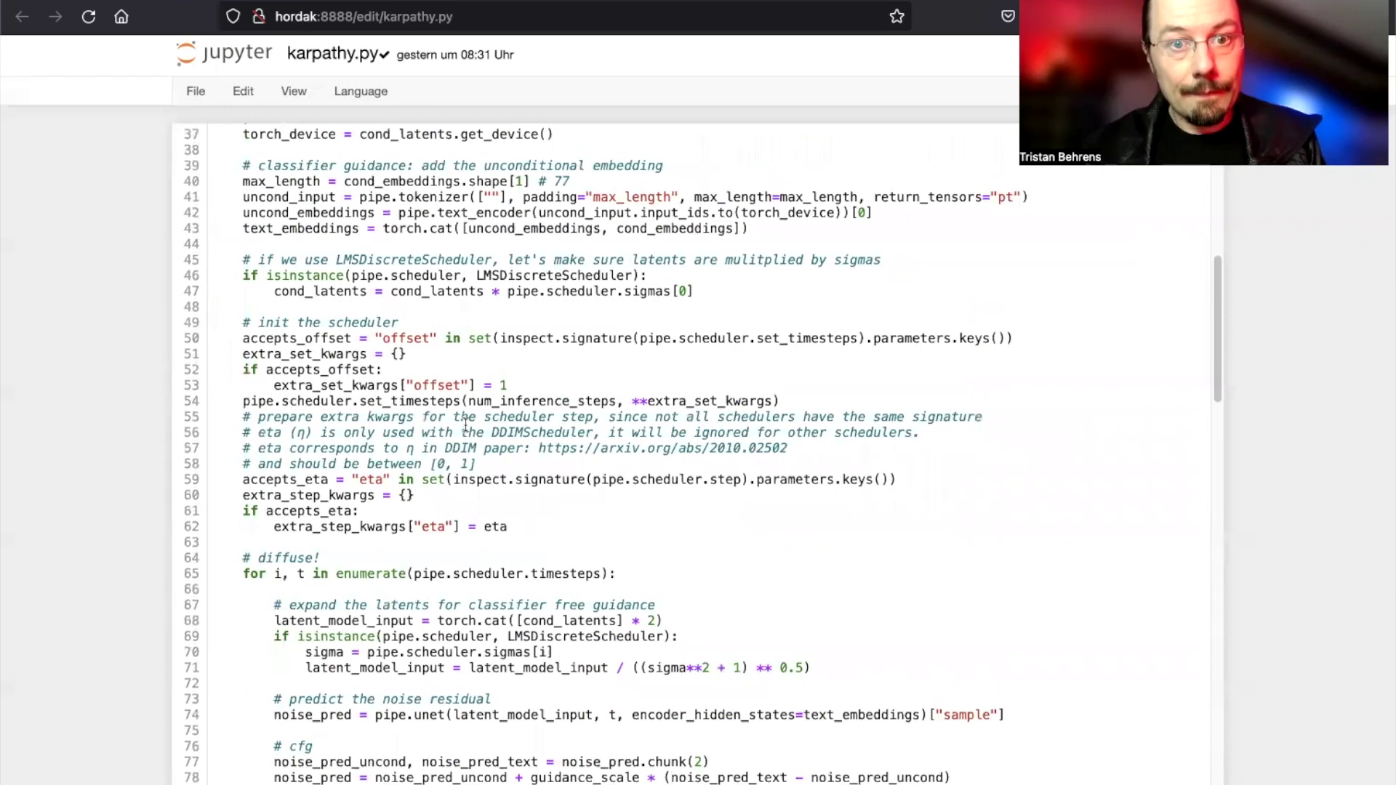
pyautogui.scroll(7, 465, 424)
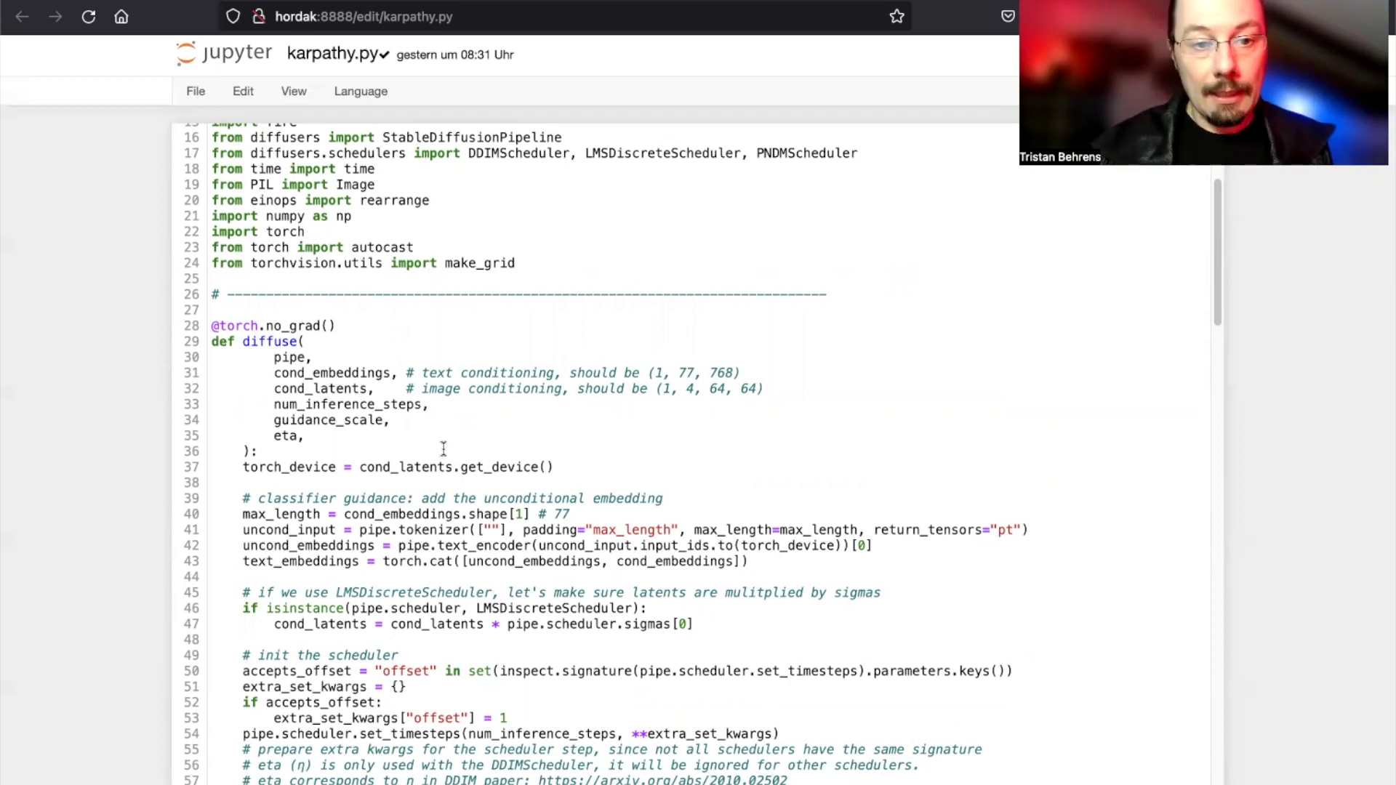
pyautogui.scroll(-5, 444, 449)
pyautogui.scroll(-3, 443, 449)
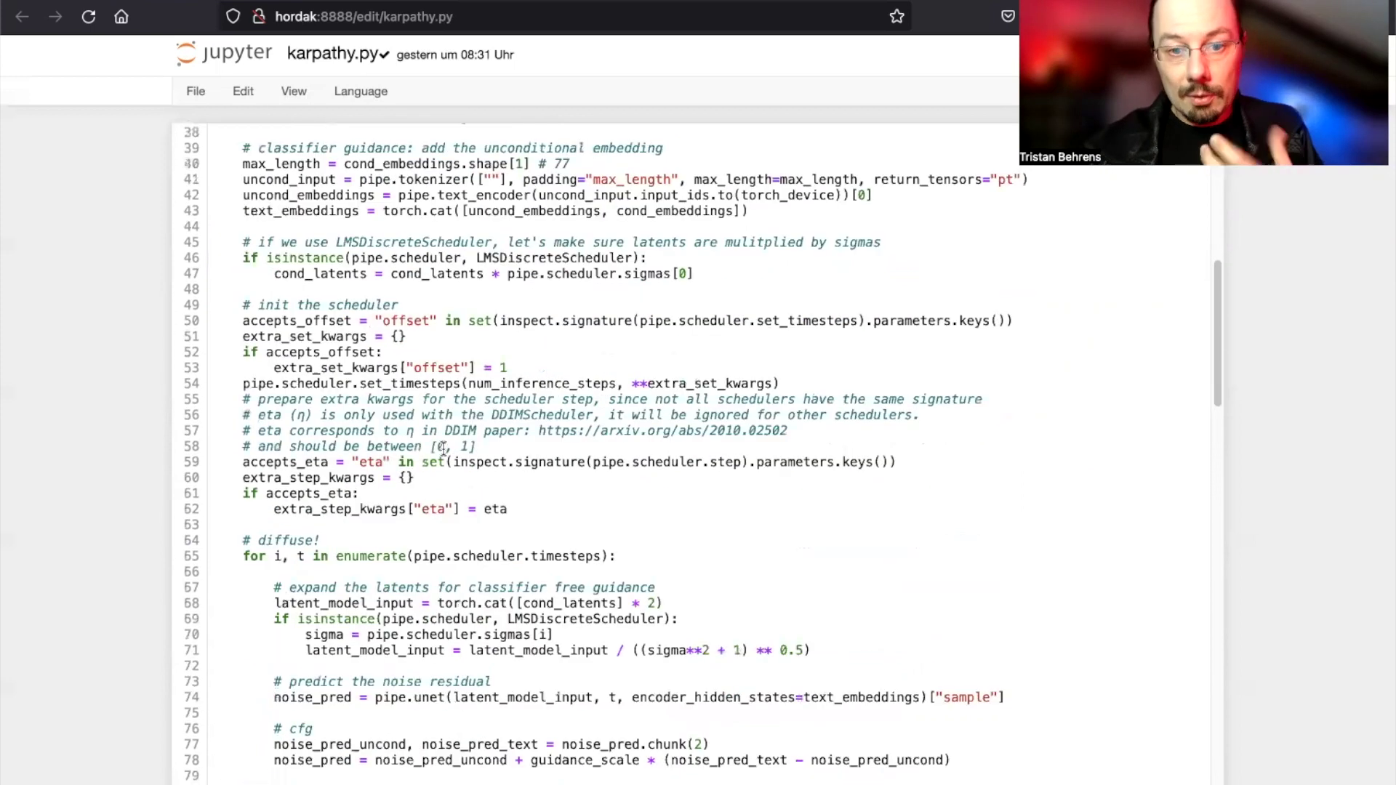
pyautogui.scroll(-1, 444, 449)
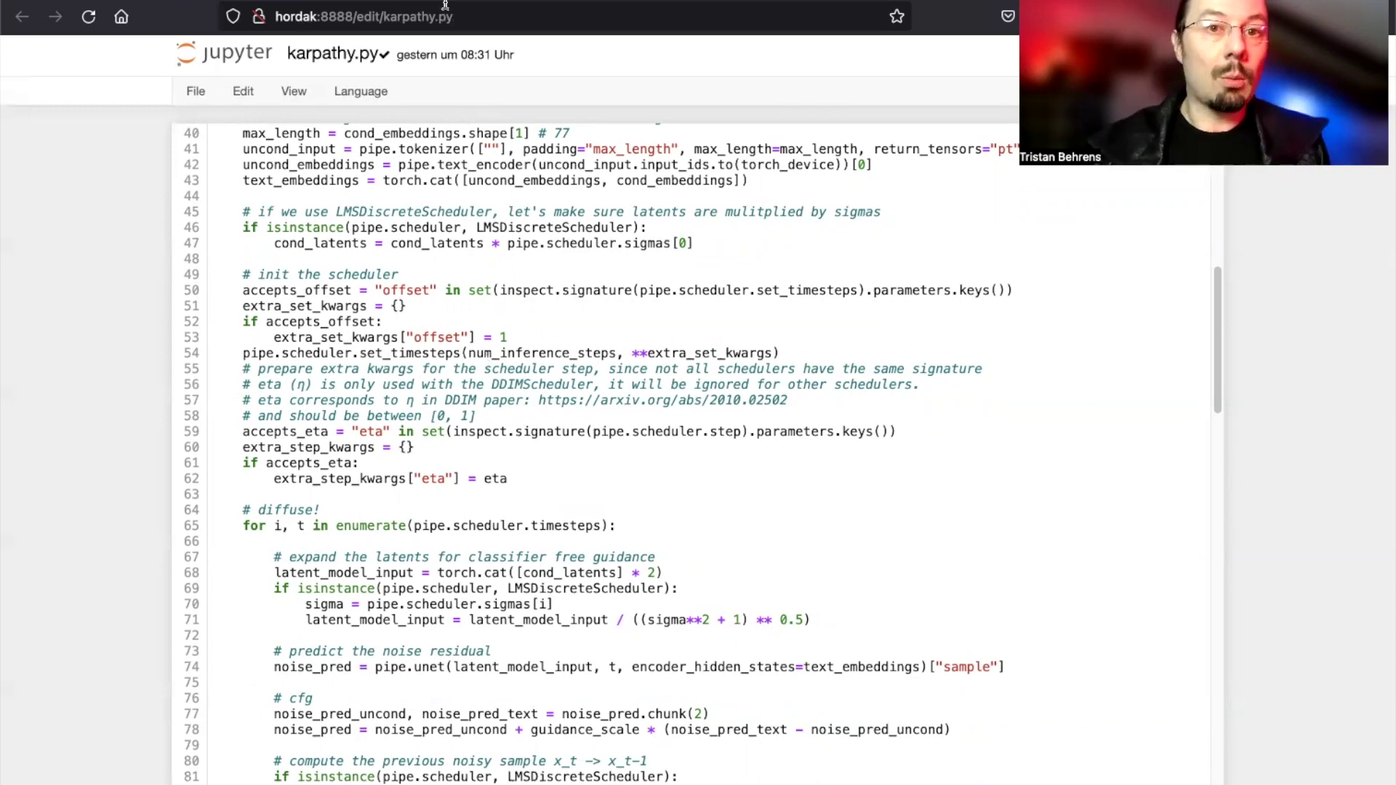
# - In karpathy.ipynb, highlight the loop's karpathy.py per-seed lines and the ffmpeg stitching lines
pyautogui.hotkey('ctrl', 'Tab')
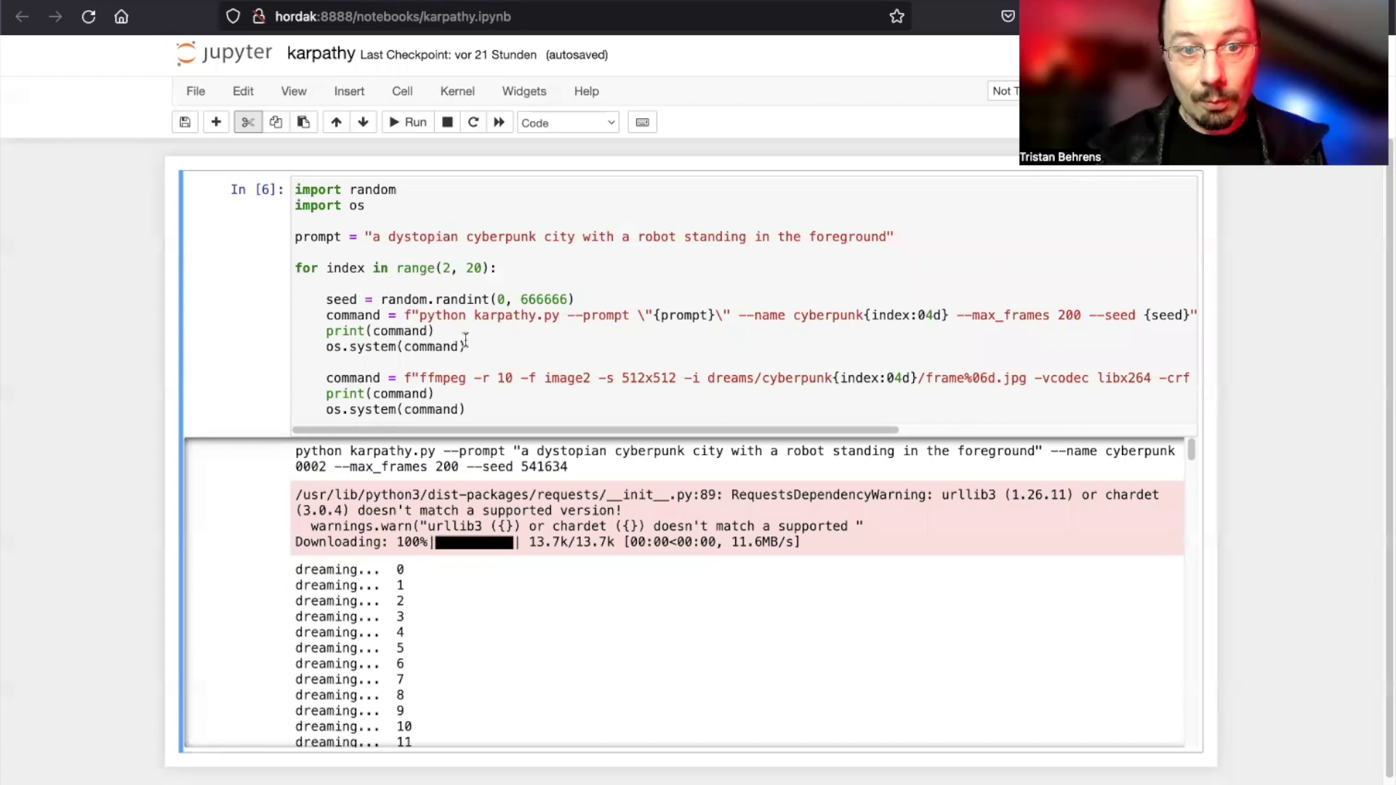
pyautogui.moveTo(466, 347); pyautogui.dragTo(320, 299)
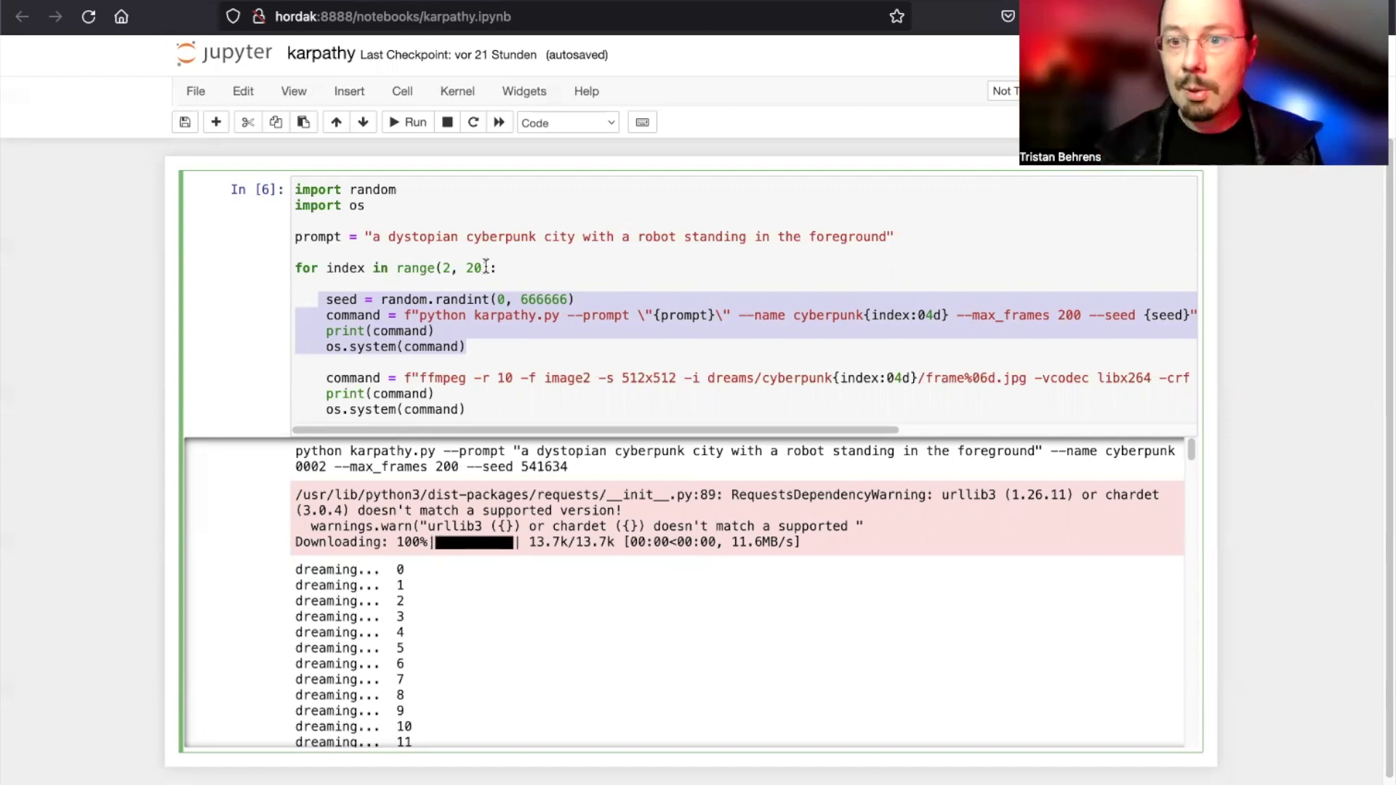
pyautogui.moveTo(480, 402); pyautogui.dragTo(294, 371)
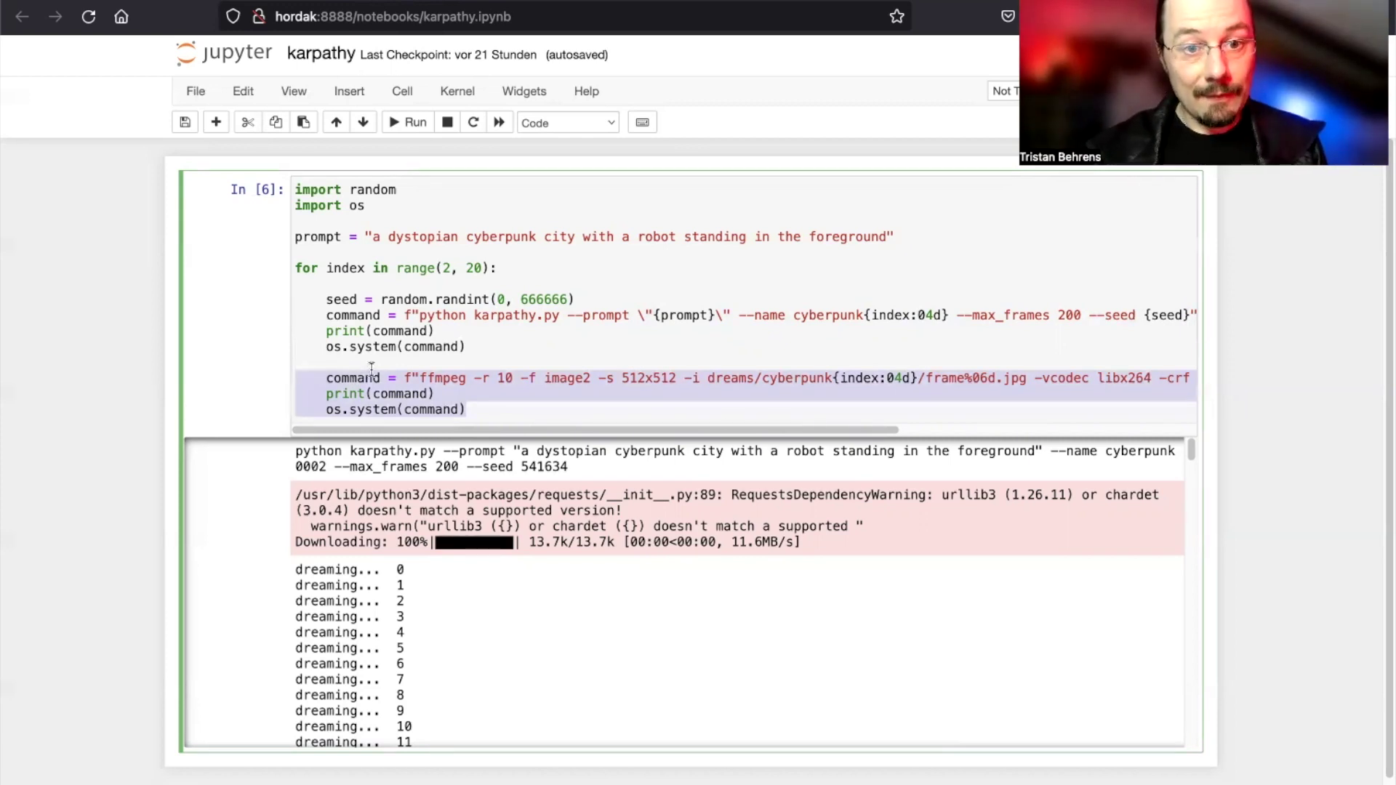
pyautogui.moveTo(466, 348); pyautogui.dragTo(247, 303)
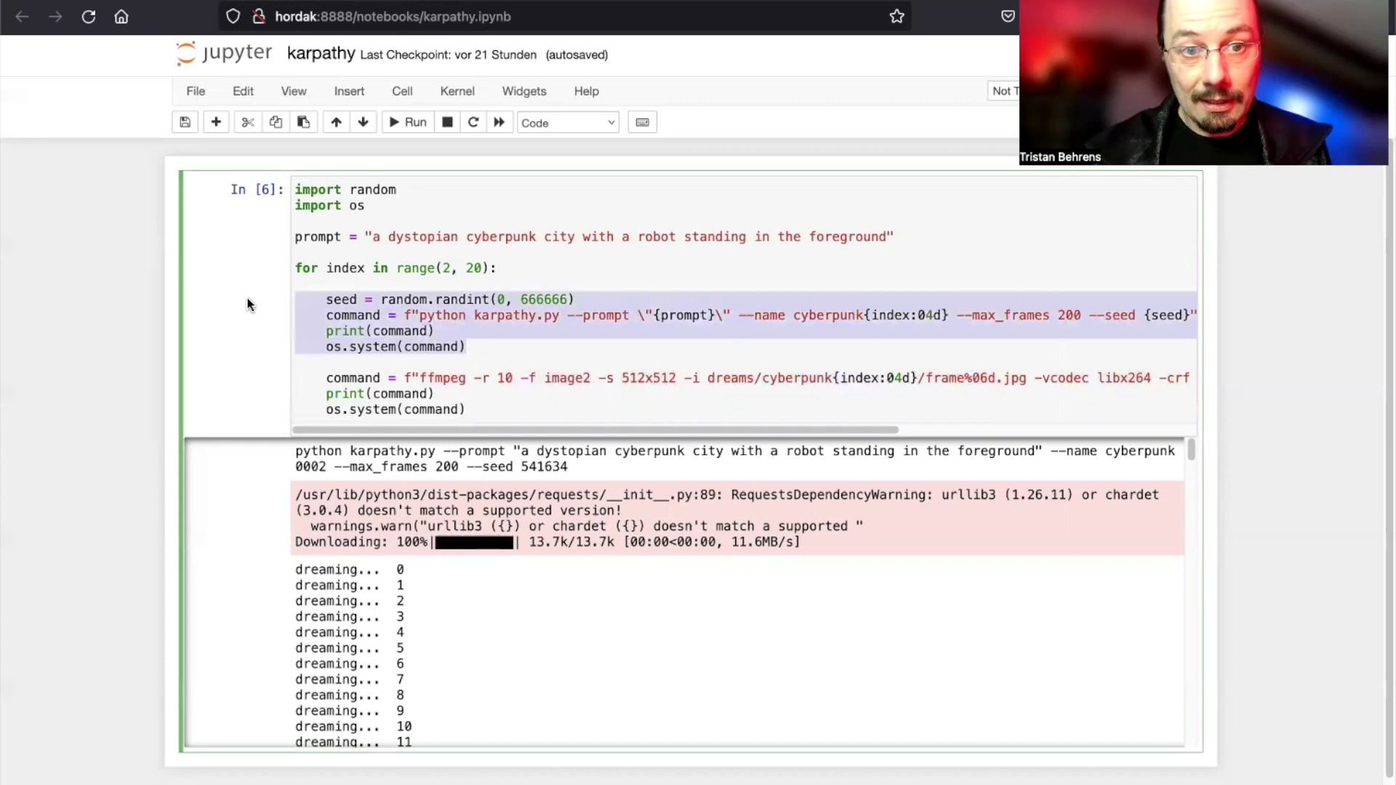